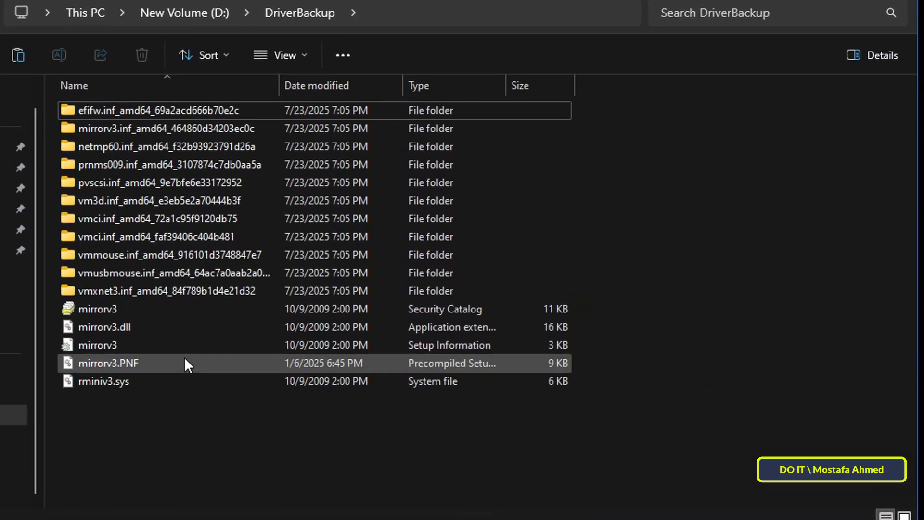
{"action": "left_click", "coordinate": [127, 315]}
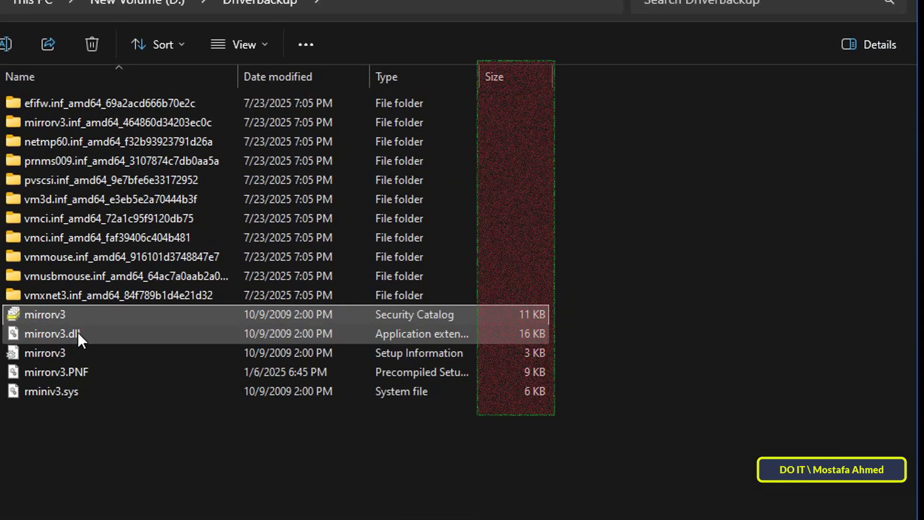
{"action": "left_click", "coordinate": [77, 333]}
{"action": "left_click", "coordinate": [55, 355]}
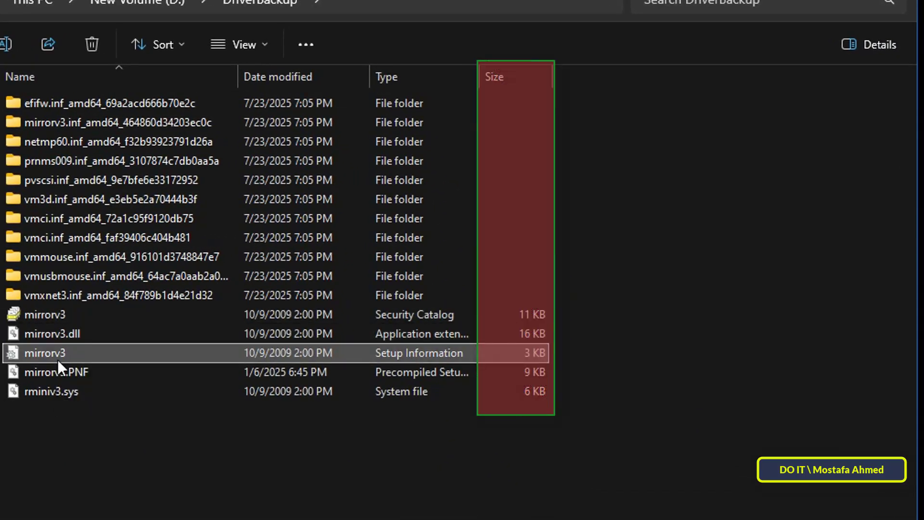
{"action": "left_click", "coordinate": [59, 373]}
{"action": "left_click", "coordinate": [59, 390]}
{"action": "left_click", "coordinate": [375, 481]}
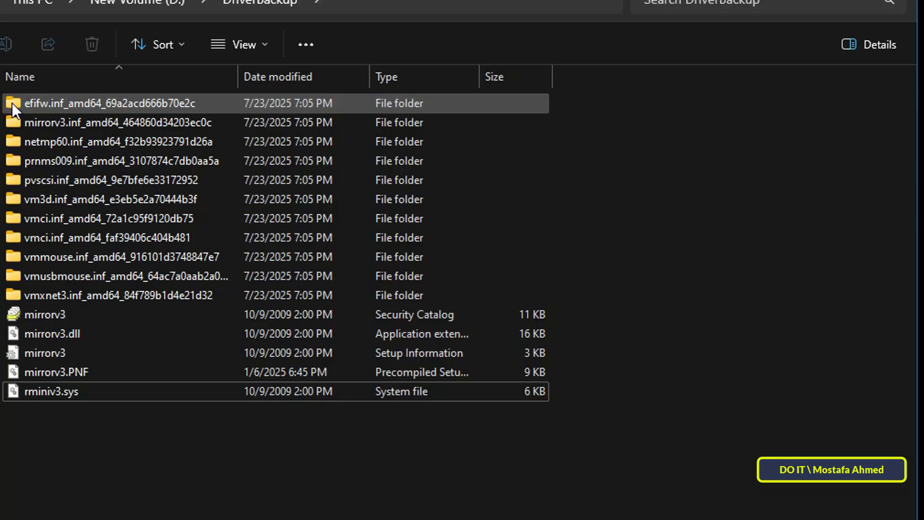
{"action": "mouse_move", "coordinate": [12, 102]}
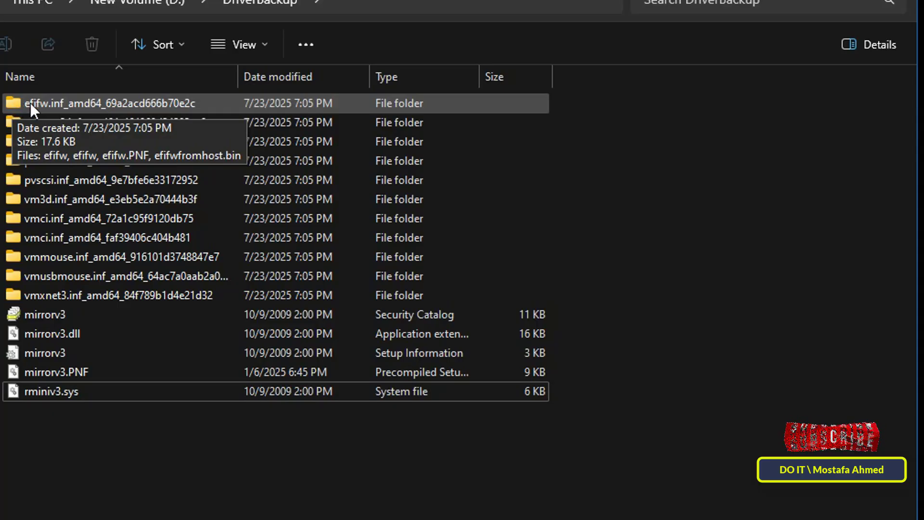
Open the efifw folder's properties to confirm its 17.6 KB size, then close them and deselect
{"action": "left_click", "coordinate": [69, 100]}
{"action": "right_click", "coordinate": [70, 100]}
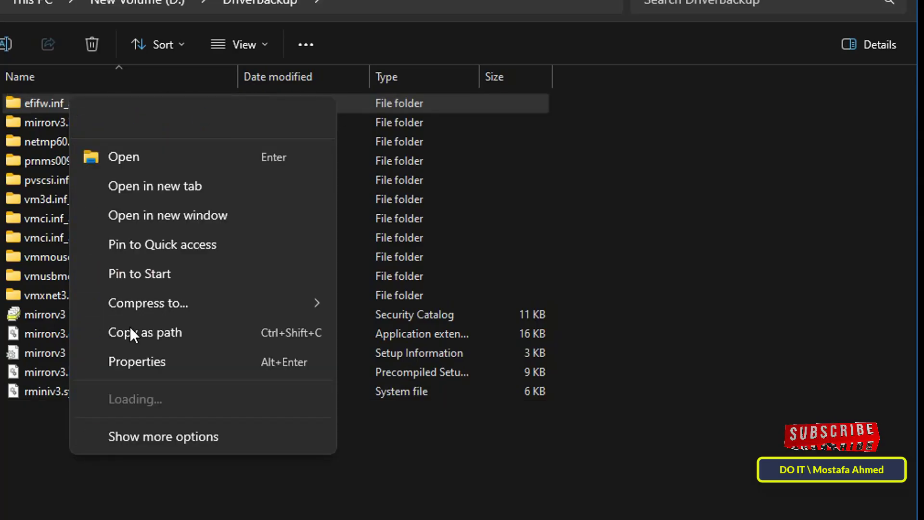
{"action": "left_click", "coordinate": [131, 354]}
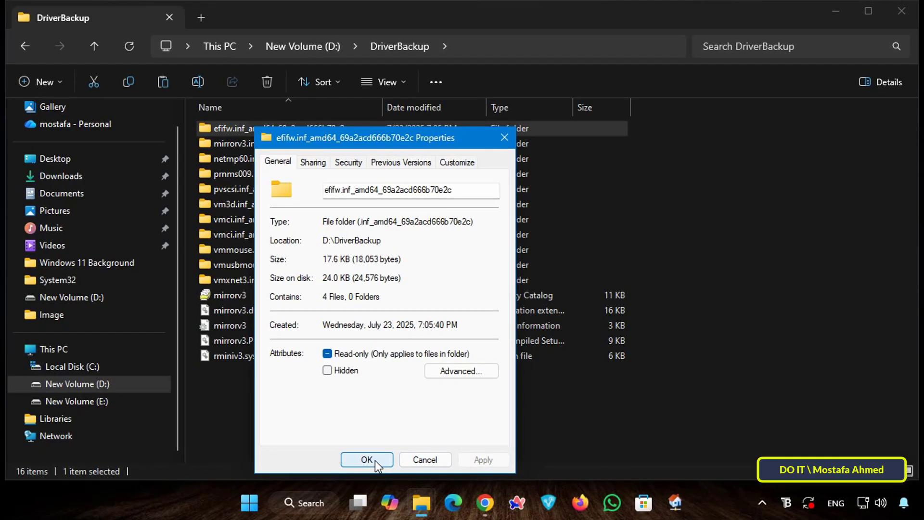
{"action": "left_click", "coordinate": [366, 459]}
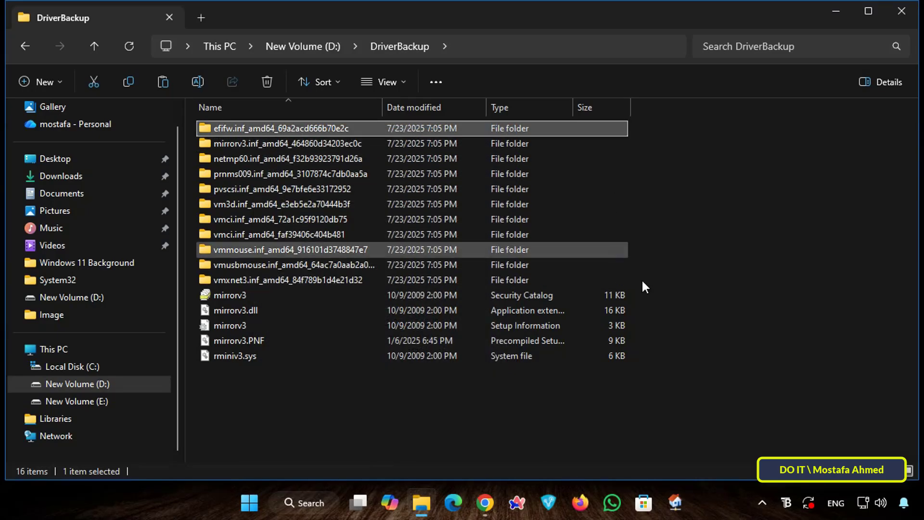
{"action": "left_click", "coordinate": [789, 328]}
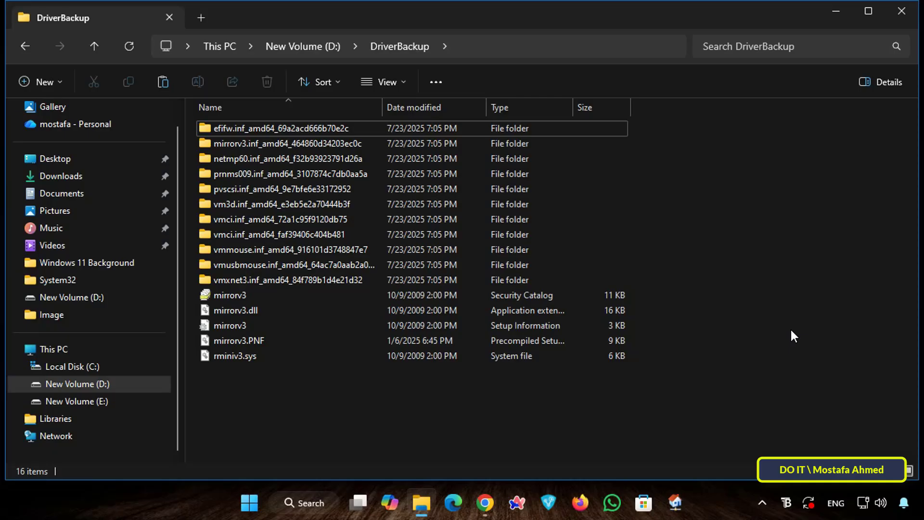
Bring back the Windhawk releases page in Chrome and highlight 'Windhawk' in the release notes
{"action": "left_click", "coordinate": [838, 12]}
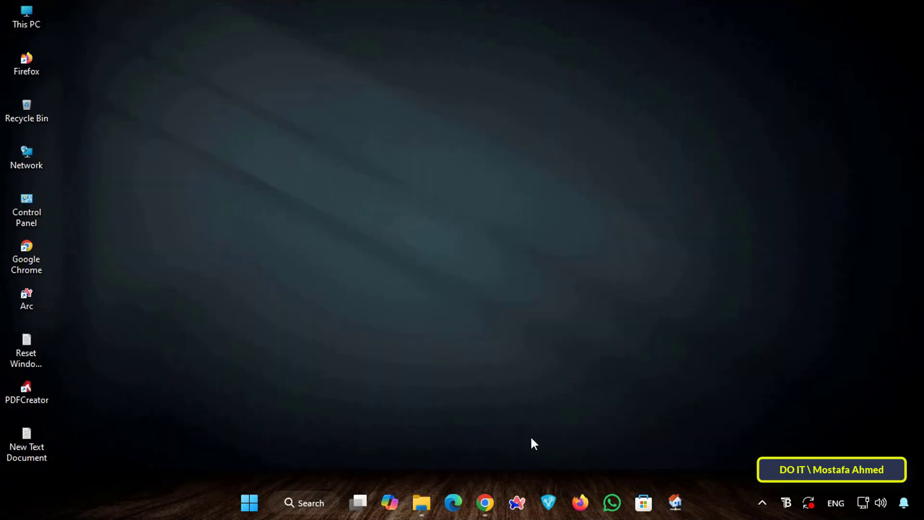
{"action": "left_click", "coordinate": [484, 502]}
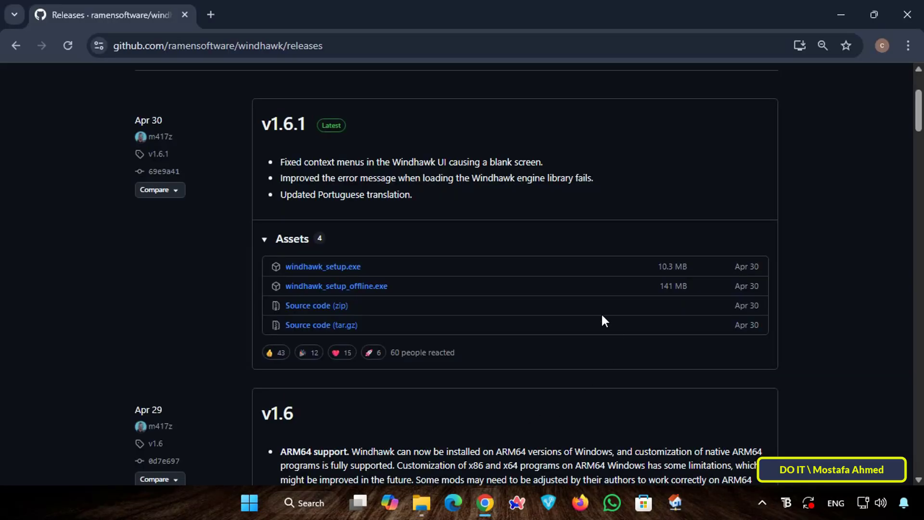
{"action": "scroll", "coordinate": [470, 250], "scroll_direction": "up", "scroll_amount": 3}
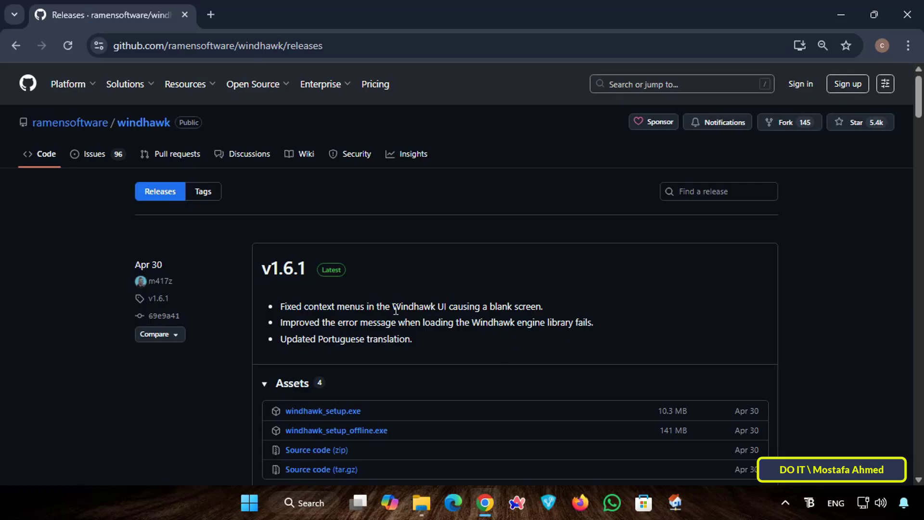
{"action": "left_click_drag", "start_coordinate": [392, 308], "coordinate": [437, 311]}
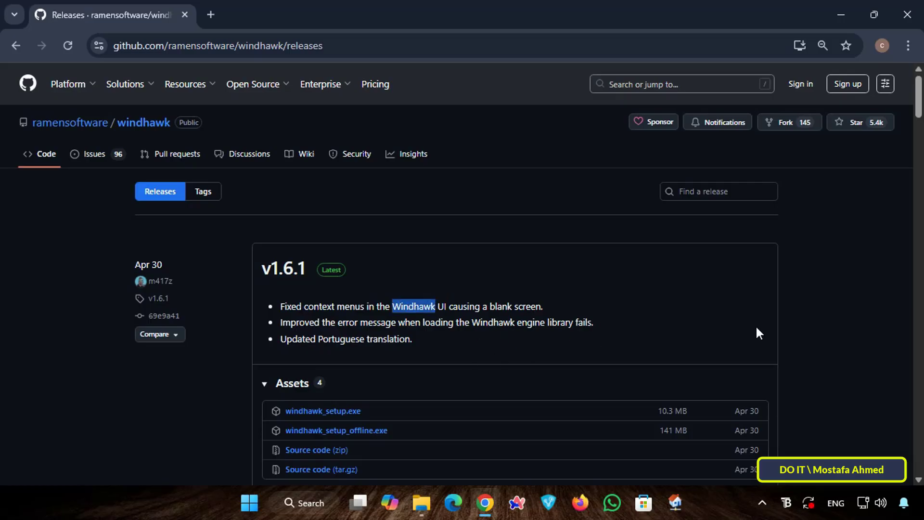
Download windhawk_setup_offline.exe from the v1.6.1 assets and check its download progress
{"action": "scroll", "coordinate": [836, 329], "scroll_direction": "down", "scroll_amount": 3}
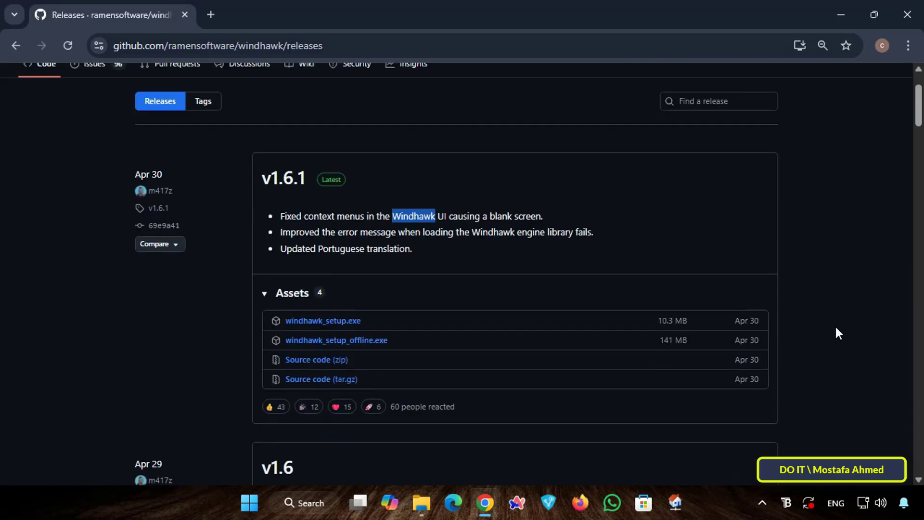
{"action": "left_click", "coordinate": [370, 285]}
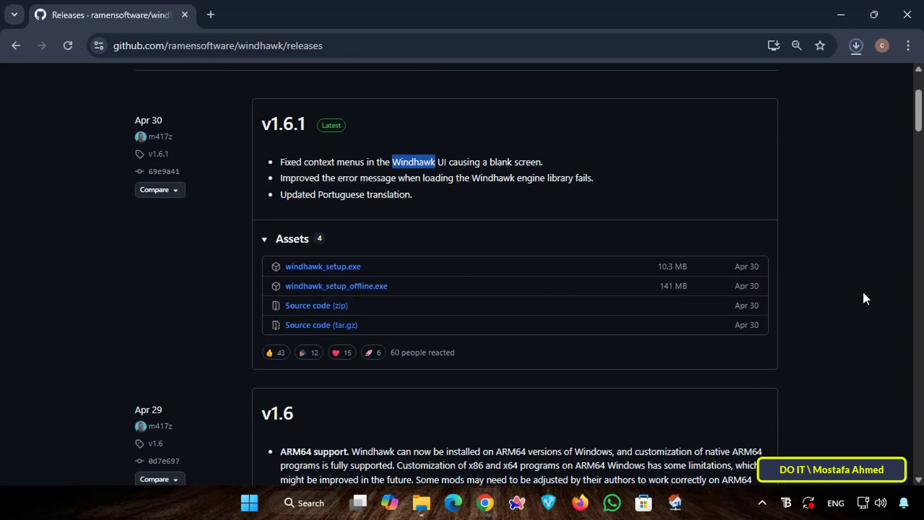
{"action": "left_click", "coordinate": [856, 46]}
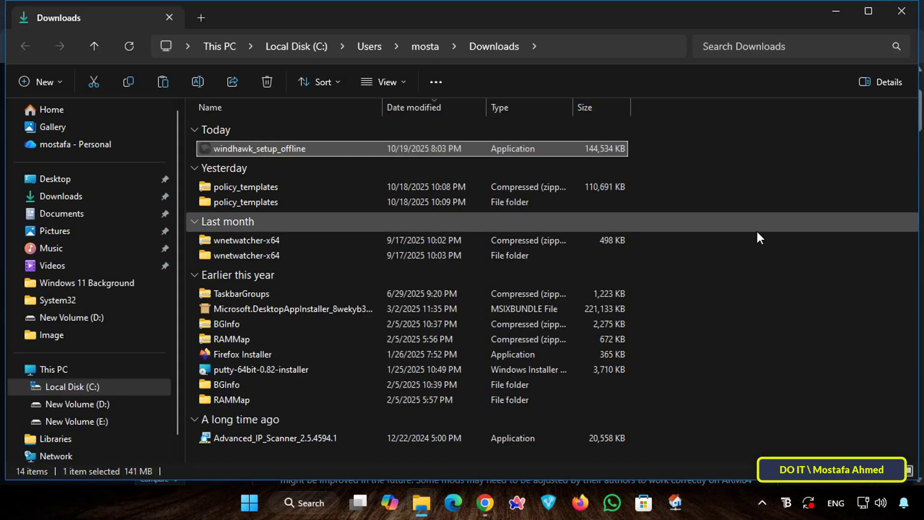
Launch windhawk_setup_offline.exe and clear Explorer and Chrome off the desktop
{"action": "double_click", "coordinate": [299, 149]}
{"action": "left_click", "coordinate": [841, 7]}
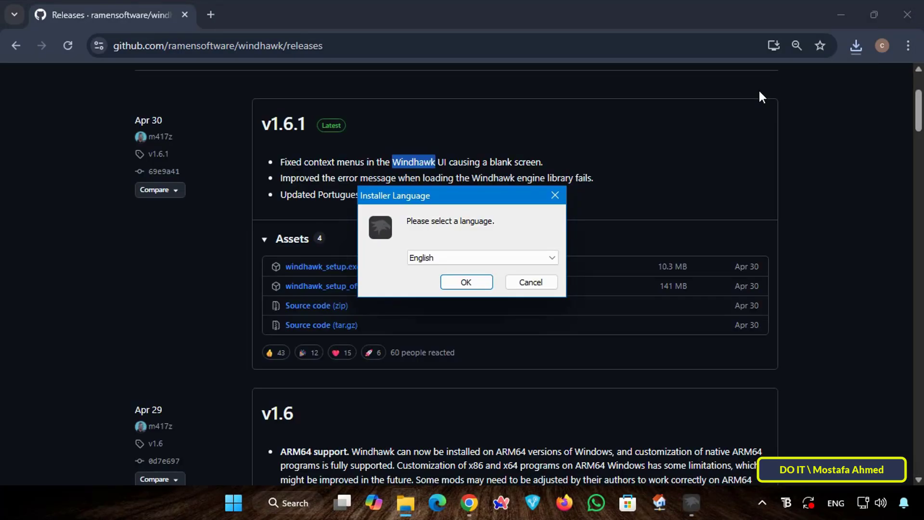
{"action": "left_click", "coordinate": [840, 11]}
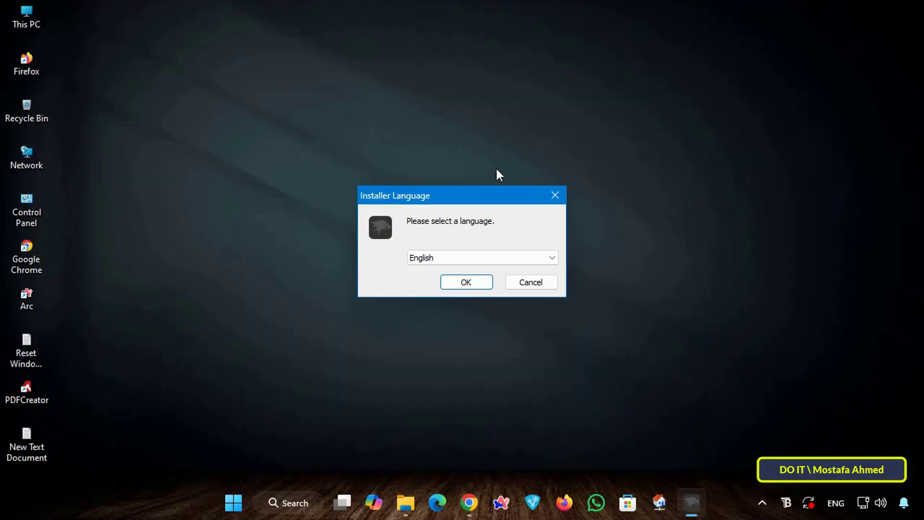
{"action": "left_click_drag", "start_coordinate": [490, 201], "coordinate": [490, 91]}
Install Windhawk in English as a standard installation with default components and location
{"action": "left_click", "coordinate": [474, 174]}
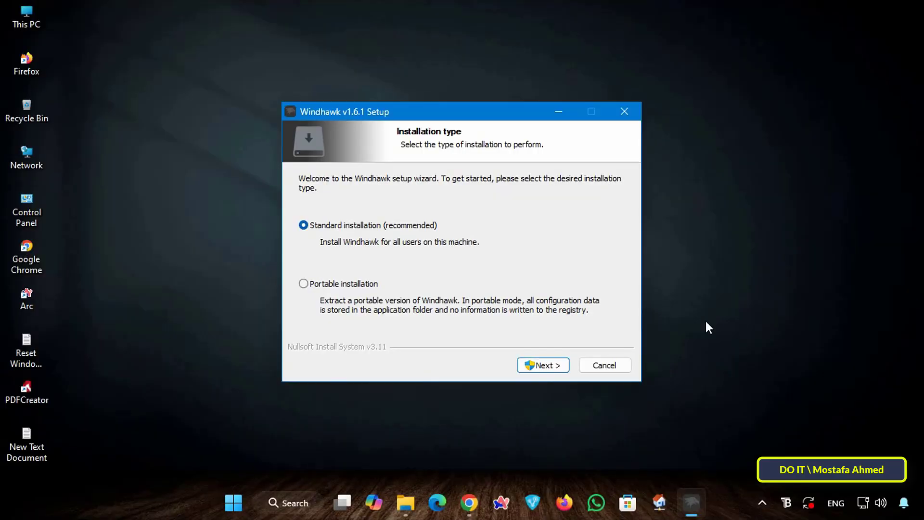
{"action": "left_click", "coordinate": [550, 366]}
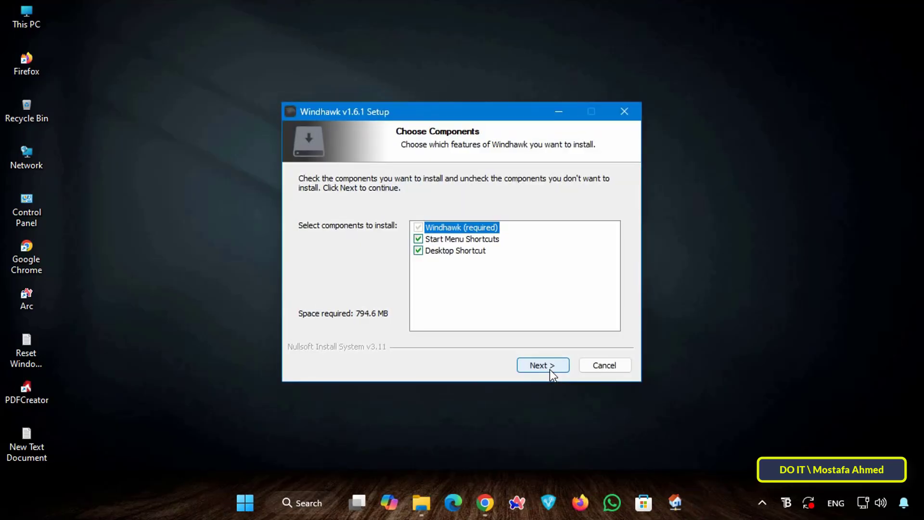
{"action": "left_click", "coordinate": [543, 365]}
{"action": "left_click", "coordinate": [552, 366]}
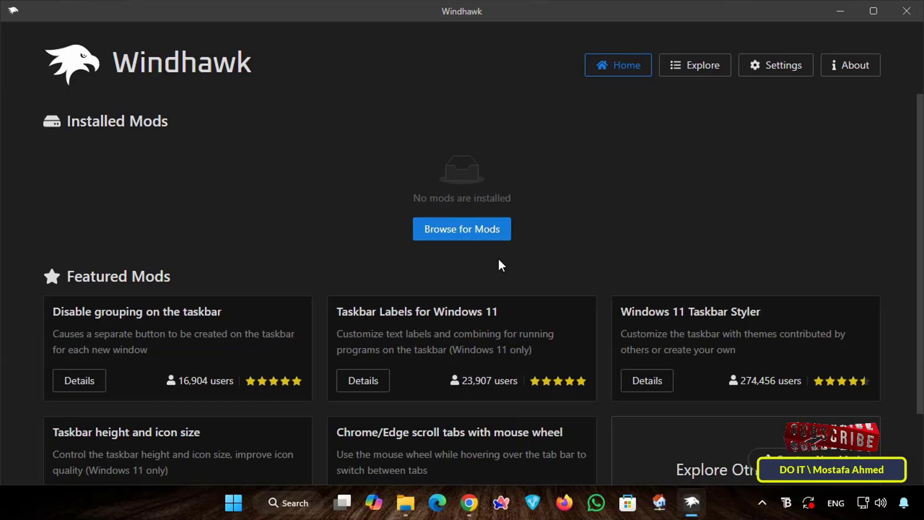
Search the Explore mod catalogue for 'better file'
{"action": "left_click", "coordinate": [481, 238]}
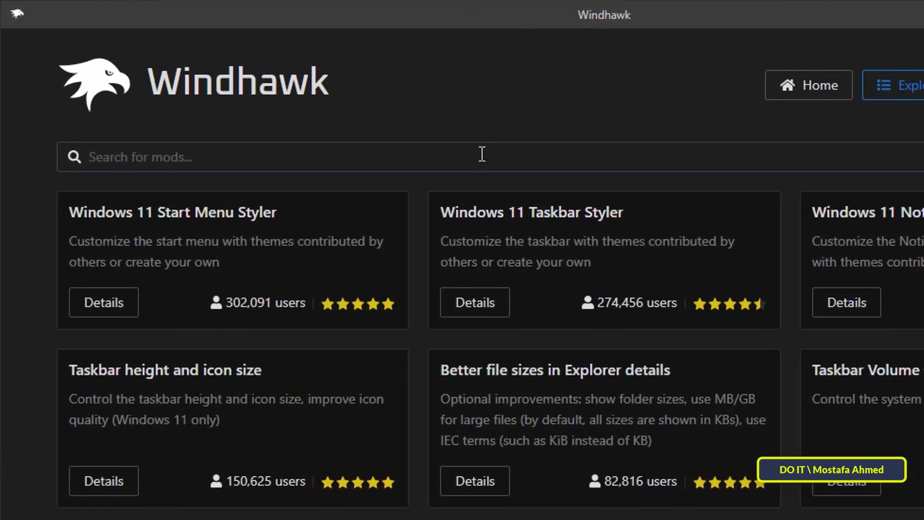
{"action": "left_click", "coordinate": [420, 136]}
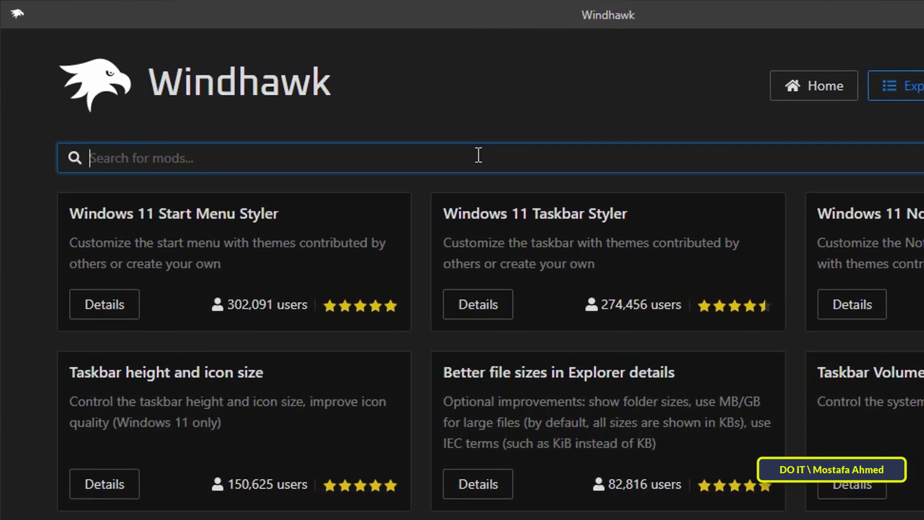
{"action": "type", "text": "bett"}
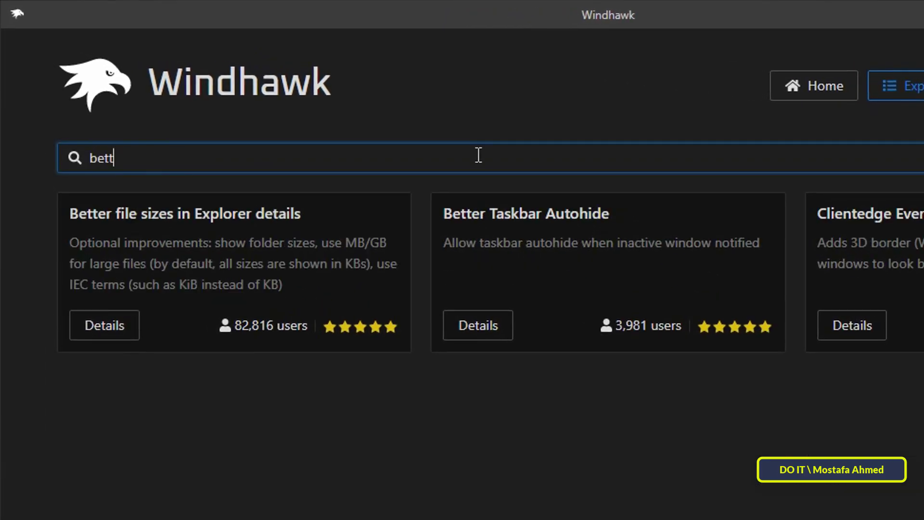
{"action": "type", "text": "er fil"}
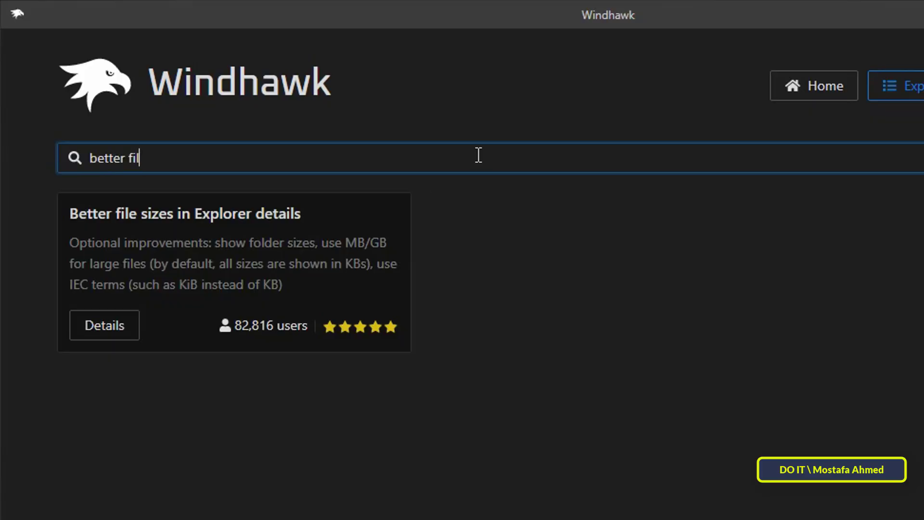
{"action": "type", "text": "e"}
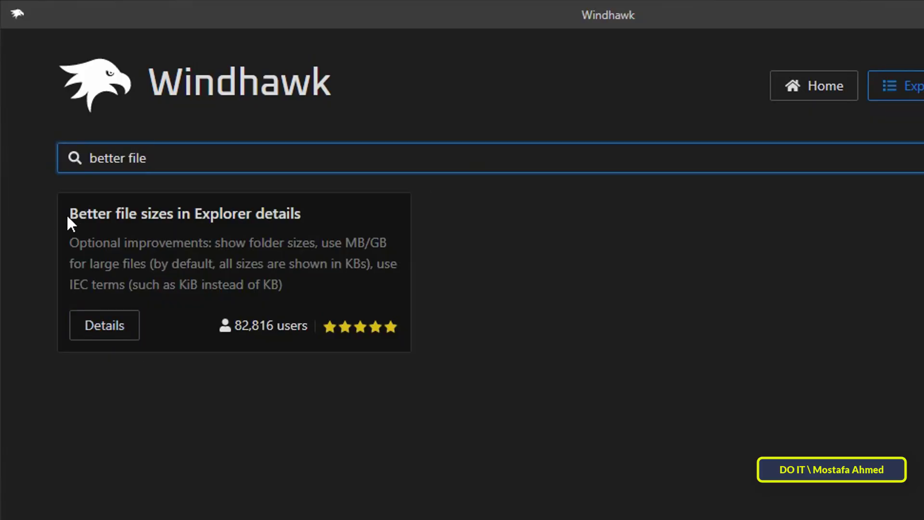
{"action": "left_click_drag", "start_coordinate": [67, 217], "coordinate": [300, 217]}
Install the Better file sizes in Explorer details mod, accepting the risk warning
{"action": "left_click", "coordinate": [129, 326]}
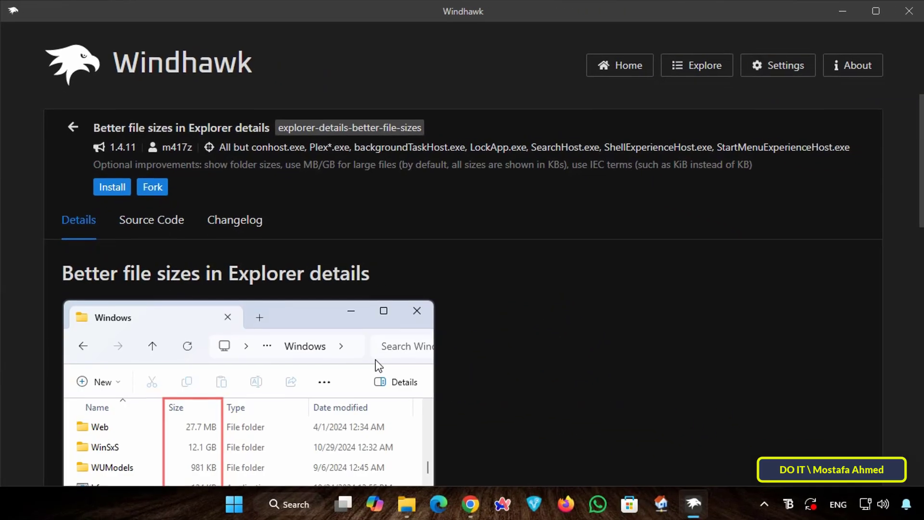
{"action": "scroll", "coordinate": [376, 359], "scroll_direction": "down", "scroll_amount": 1}
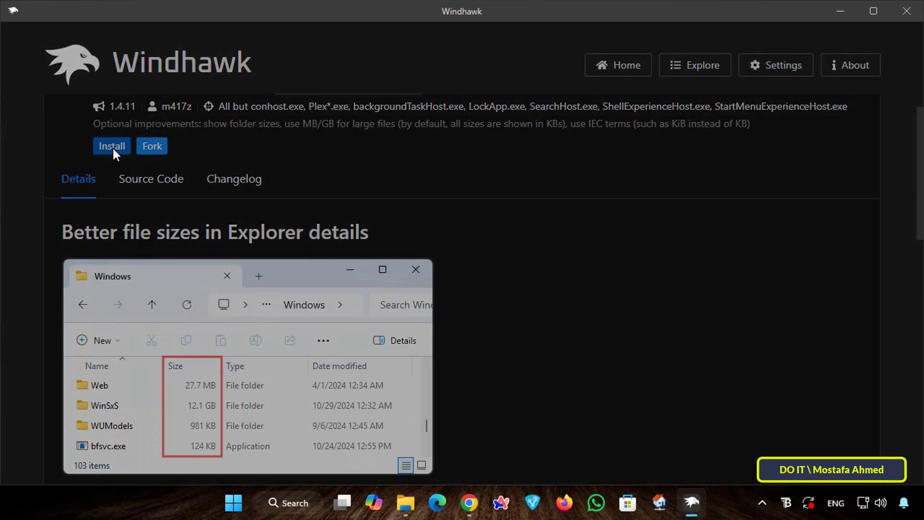
{"action": "left_click", "coordinate": [114, 151]}
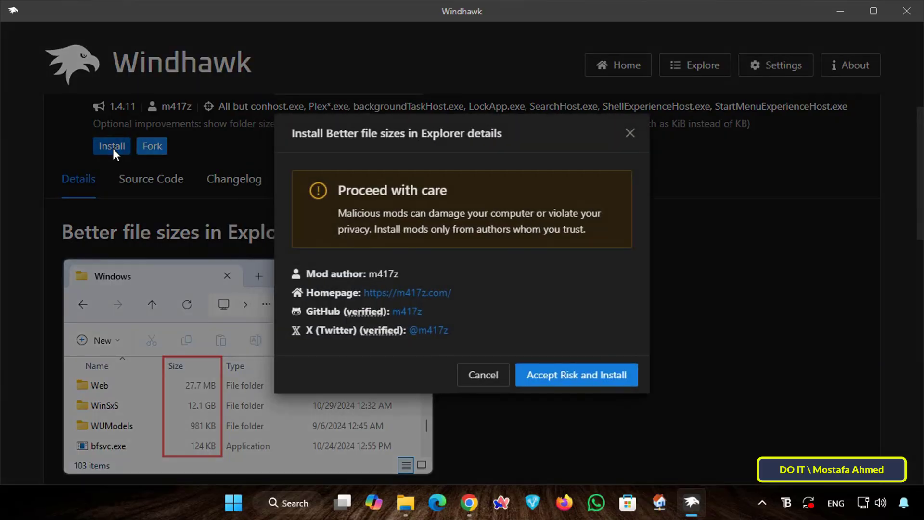
{"action": "left_click", "coordinate": [611, 379]}
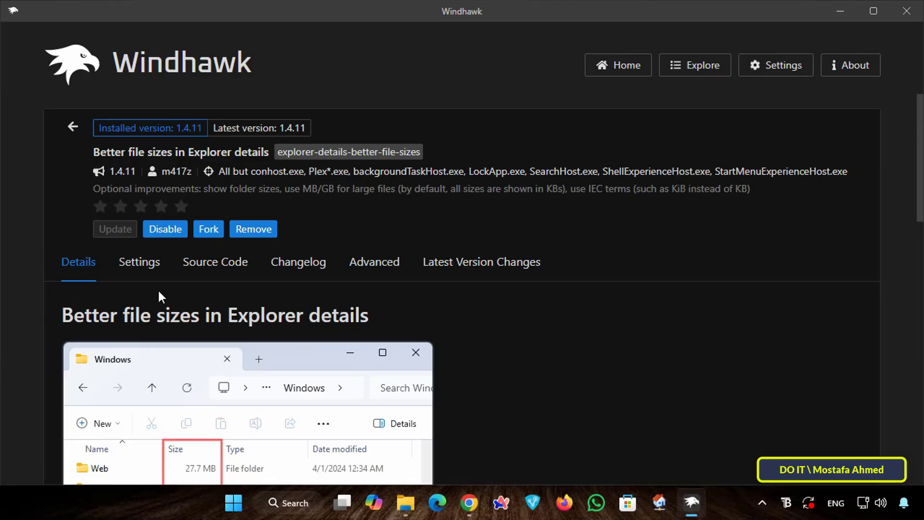
Set Show folder sizes to 'Enabled, calculated manually (can be slow)' and save the mod settings
{"action": "left_click", "coordinate": [147, 269]}
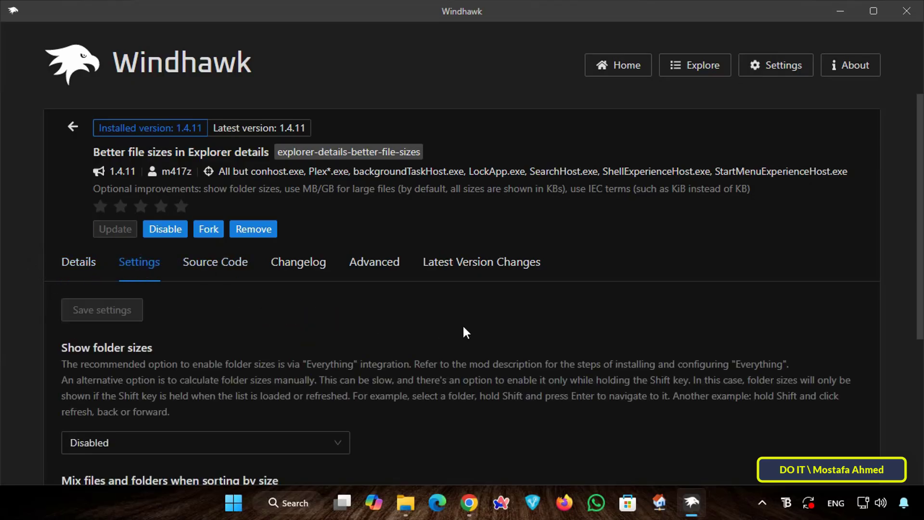
{"action": "scroll", "coordinate": [464, 330], "scroll_direction": "down", "scroll_amount": 5}
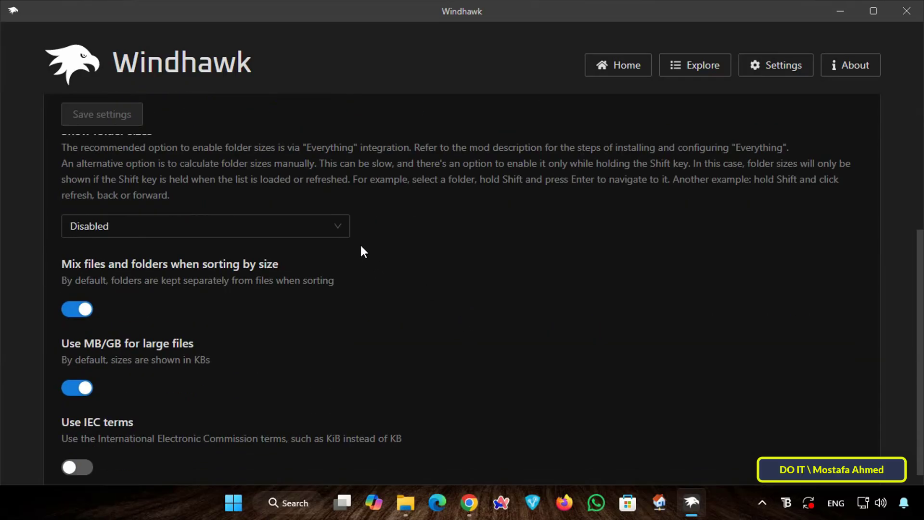
{"action": "left_click", "coordinate": [340, 235]}
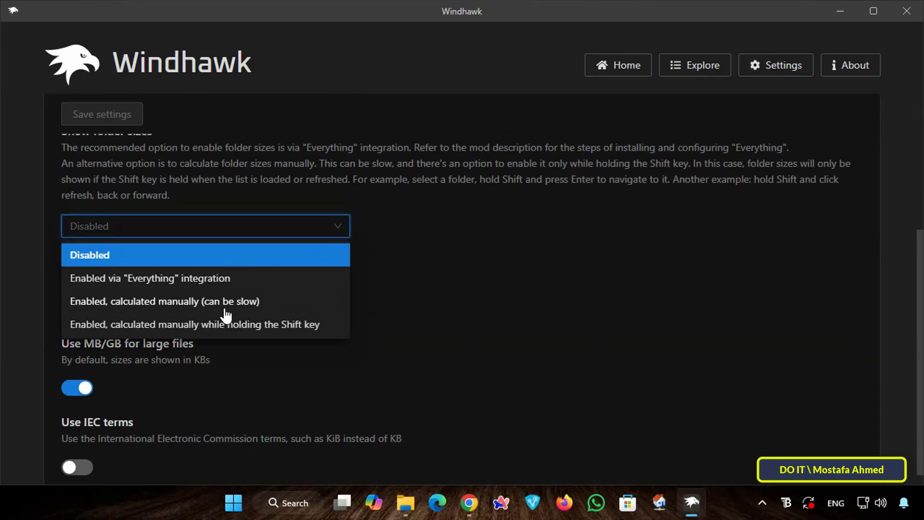
{"action": "left_click", "coordinate": [195, 303]}
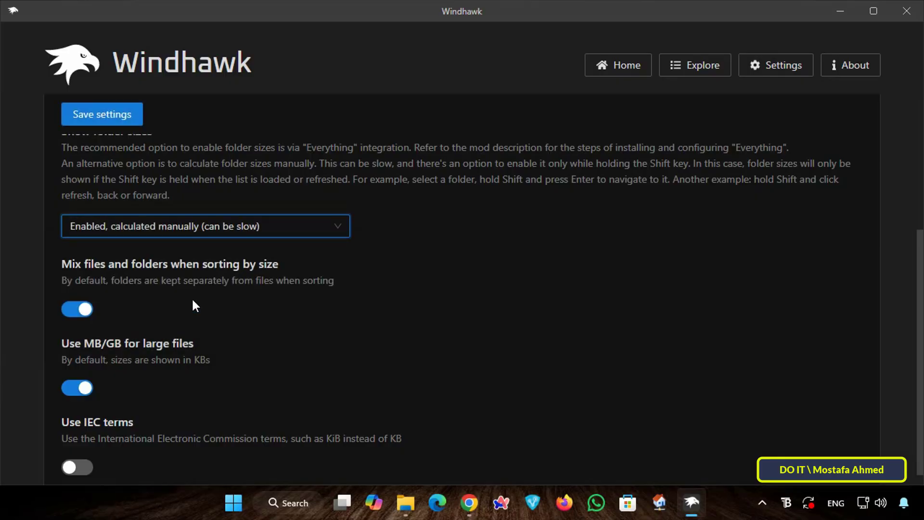
{"action": "left_click", "coordinate": [127, 114]}
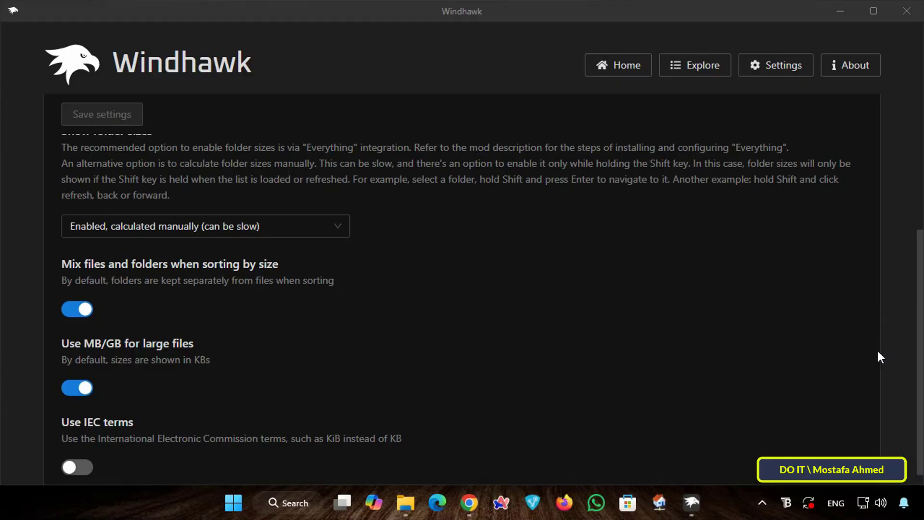
{"action": "left_click", "coordinate": [840, 12]}
Check that DriverBackup subfolders such as vmci now show sizes, then reopen Windhawk from the desktop
{"action": "left_click", "coordinate": [405, 502]}
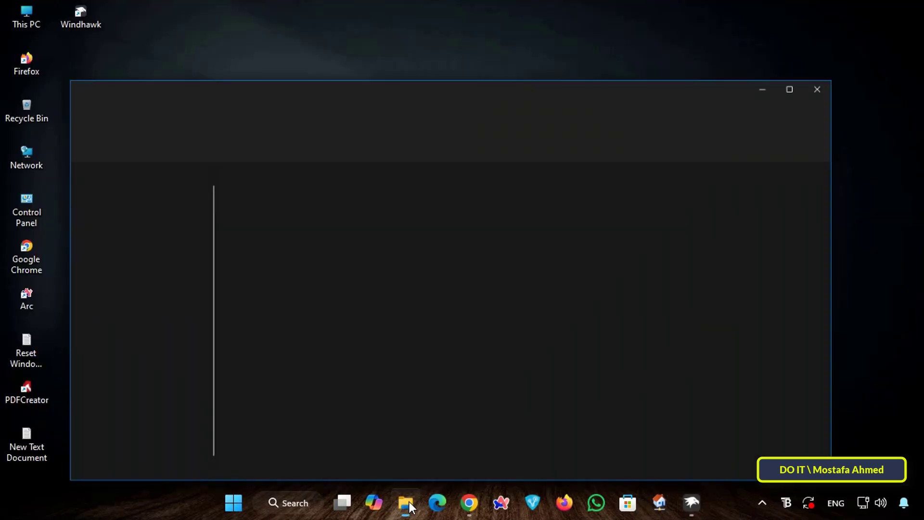
{"action": "left_click", "coordinate": [370, 140]}
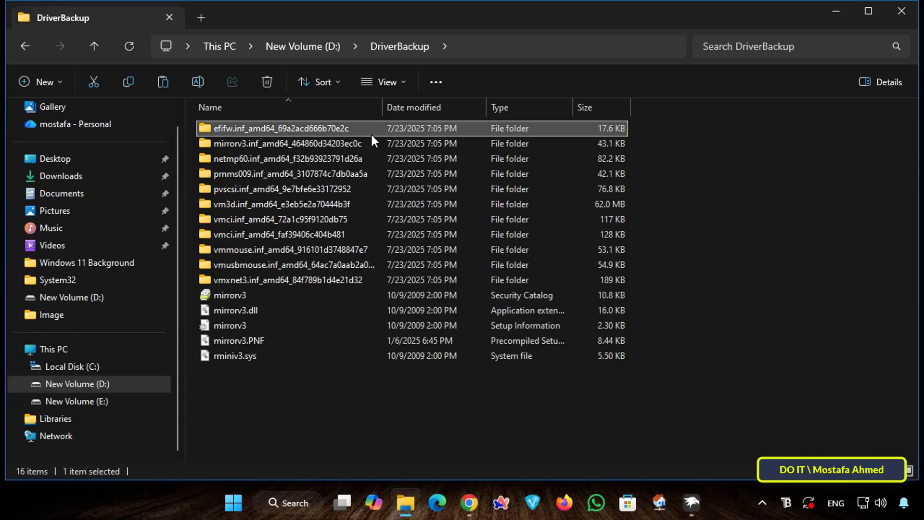
{"action": "left_click", "coordinate": [355, 216]}
{"action": "left_click", "coordinate": [431, 238]}
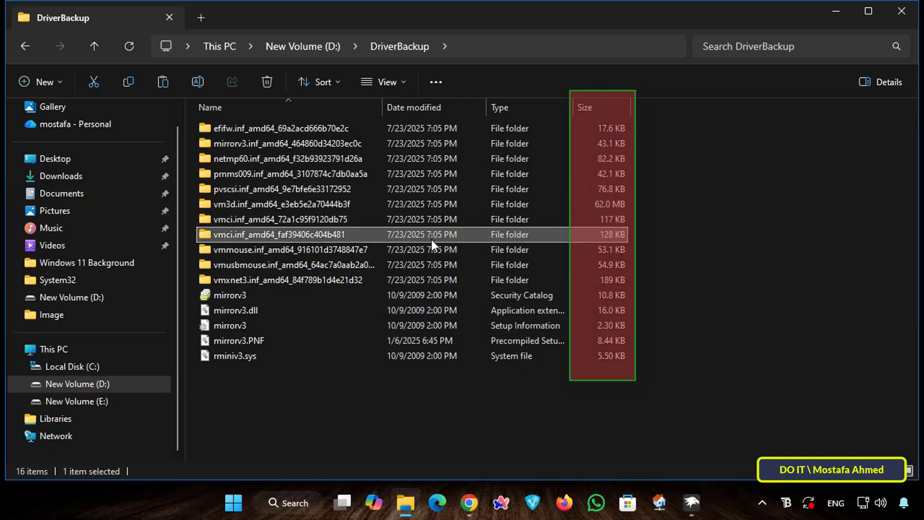
{"action": "left_click", "coordinate": [811, 352]}
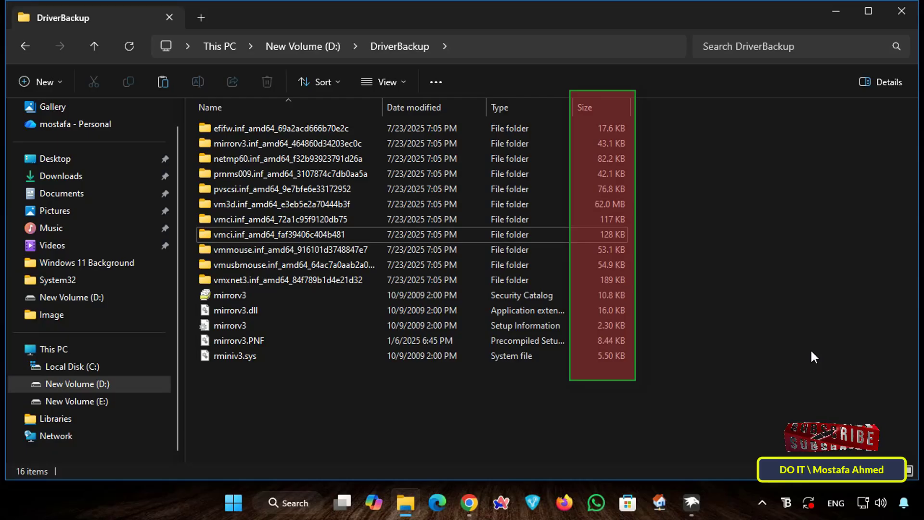
{"action": "left_click", "coordinate": [837, 12]}
{"action": "double_click", "coordinate": [91, 20]}
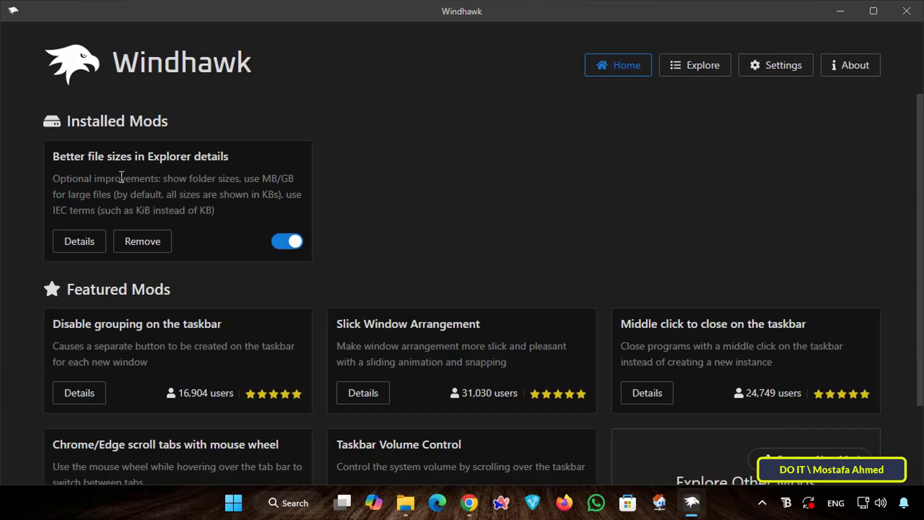
Switch off the Better file sizes in Explorer details toggle under Installed Mods
{"action": "left_click_drag", "start_coordinate": [63, 122], "coordinate": [168, 122]}
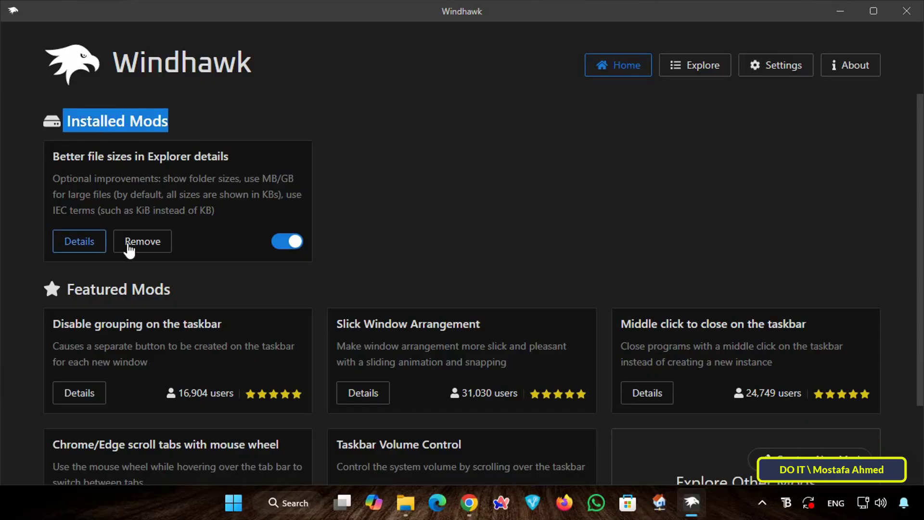
{"action": "left_click", "coordinate": [280, 245]}
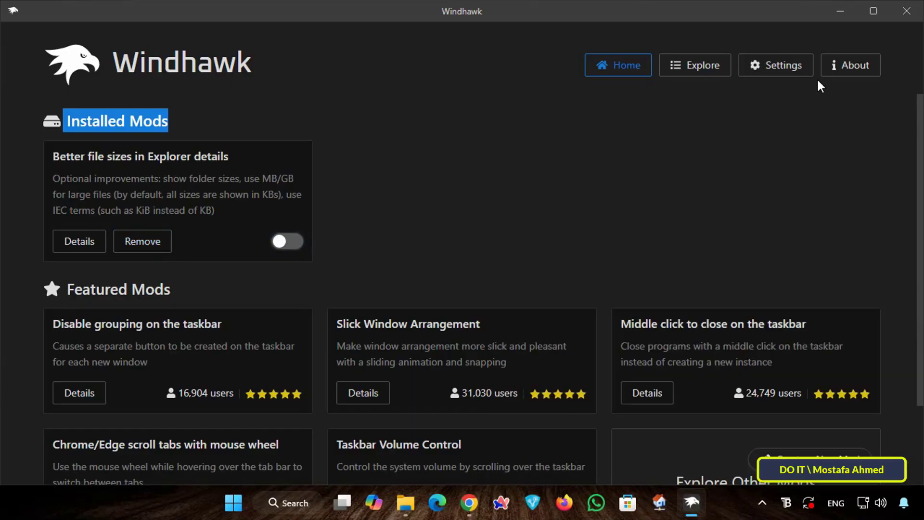
{"action": "left_click", "coordinate": [907, 18]}
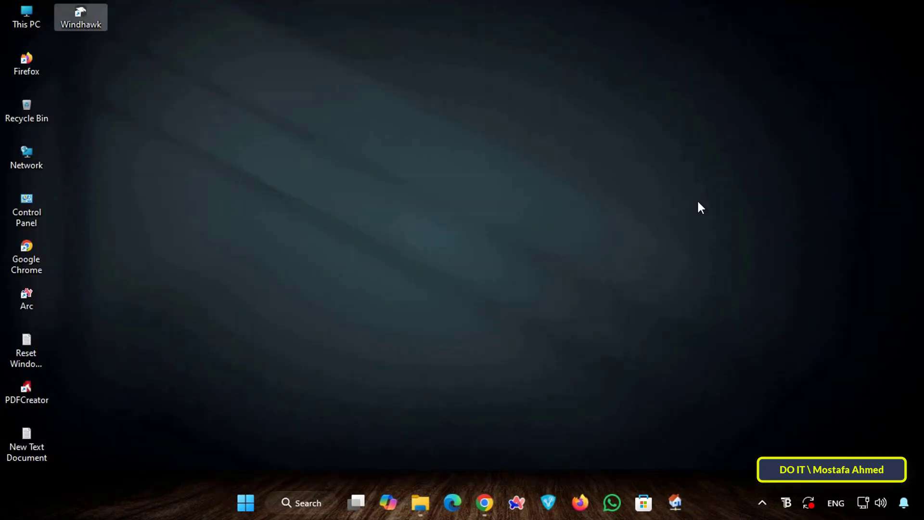
{"action": "left_click", "coordinate": [420, 502]}
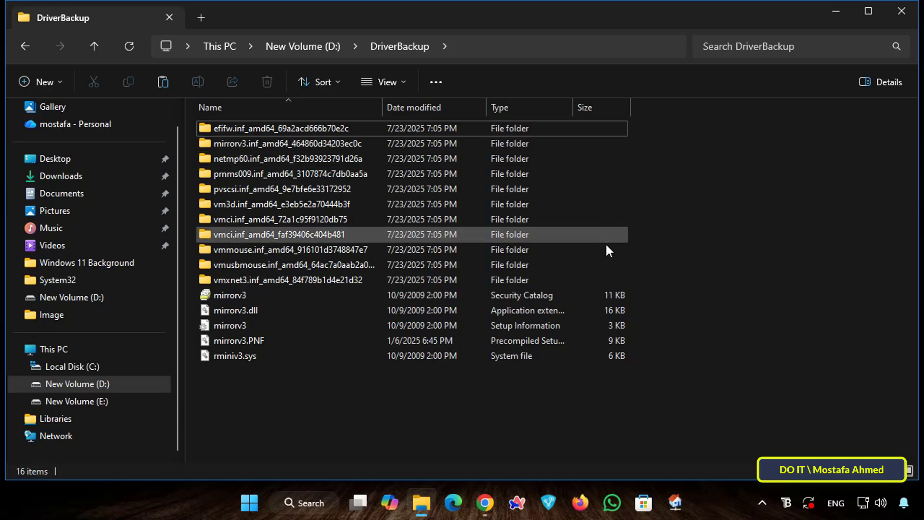
{"action": "left_click", "coordinate": [834, 14]}
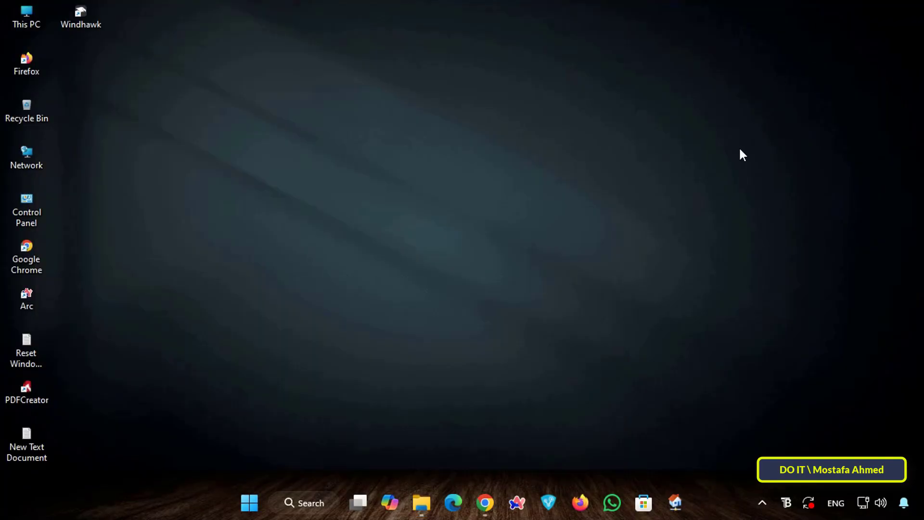